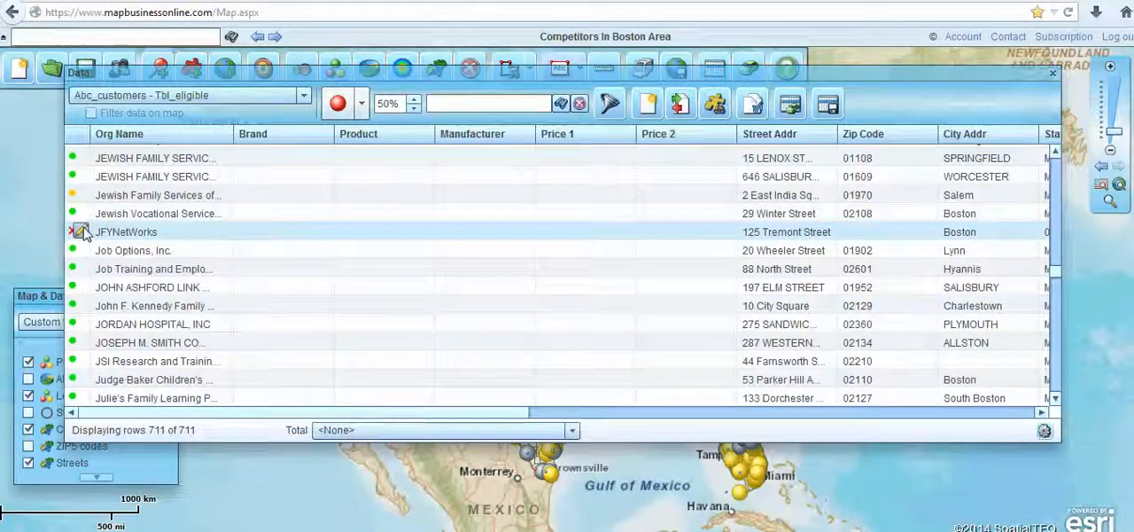
Open the address correction for the JFYNetWorks record, replace its street address with the correct one, and find it on the map
click(80, 232)
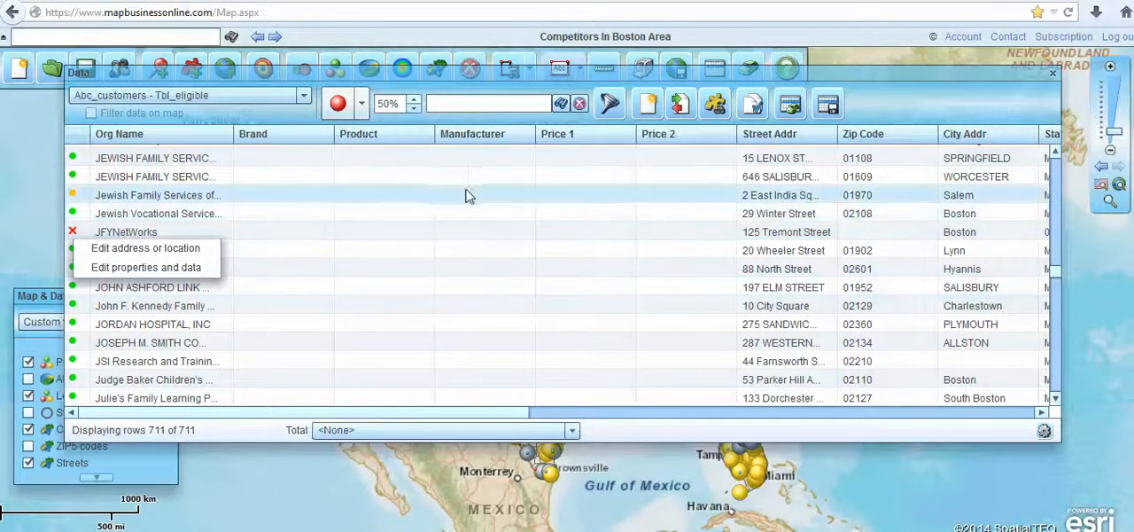
click(133, 252)
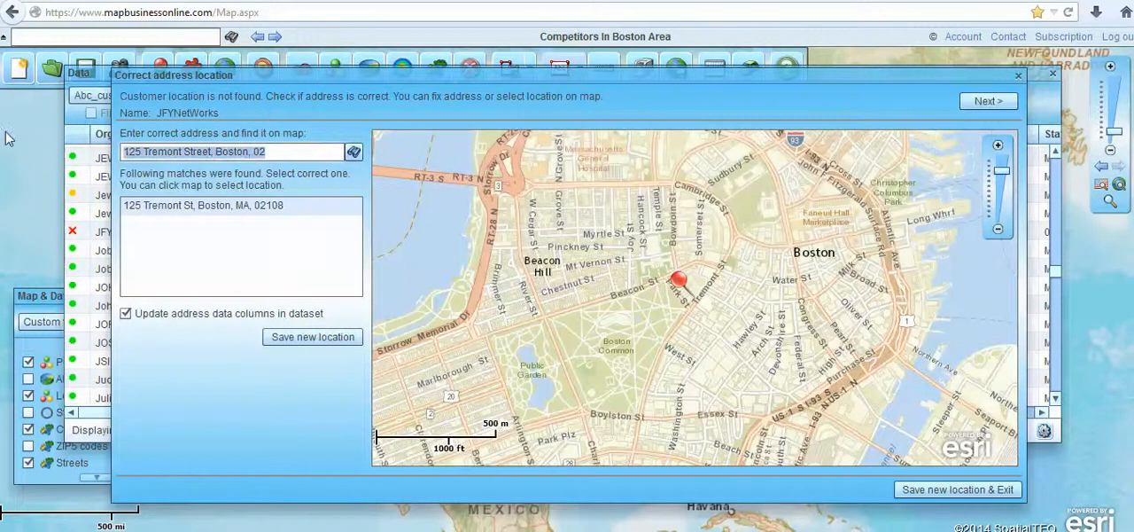
text(12 Norwood Avenue, Rockport, MA)
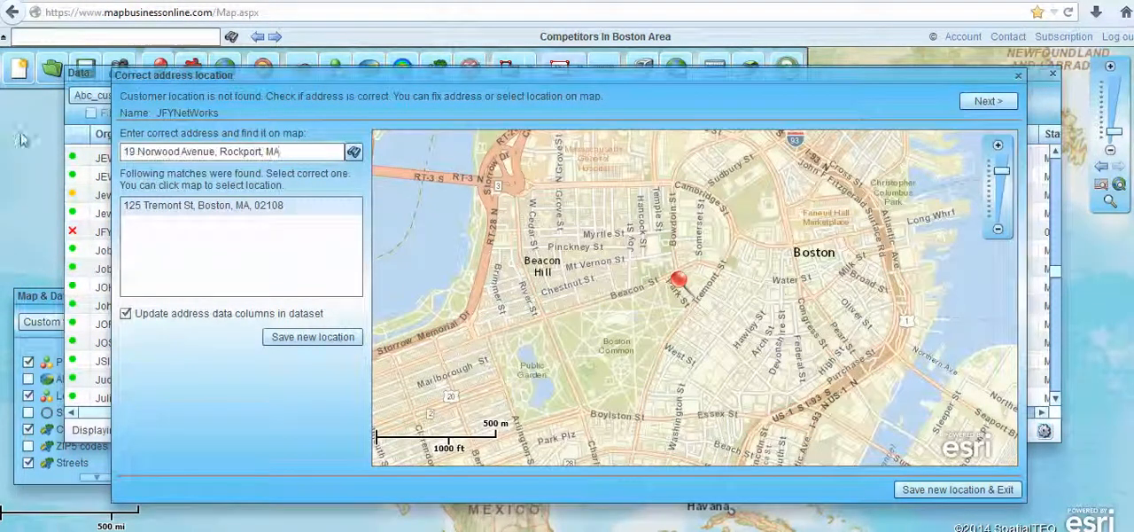
click(354, 152)
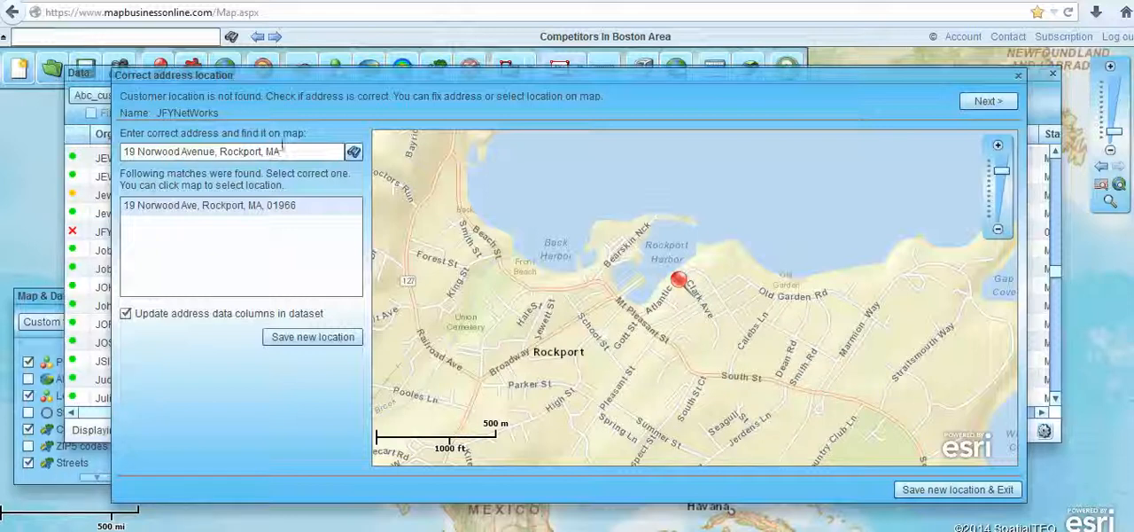
Try placing the JFYNetWorks location manually at different points on the Rockport map
click(671, 324)
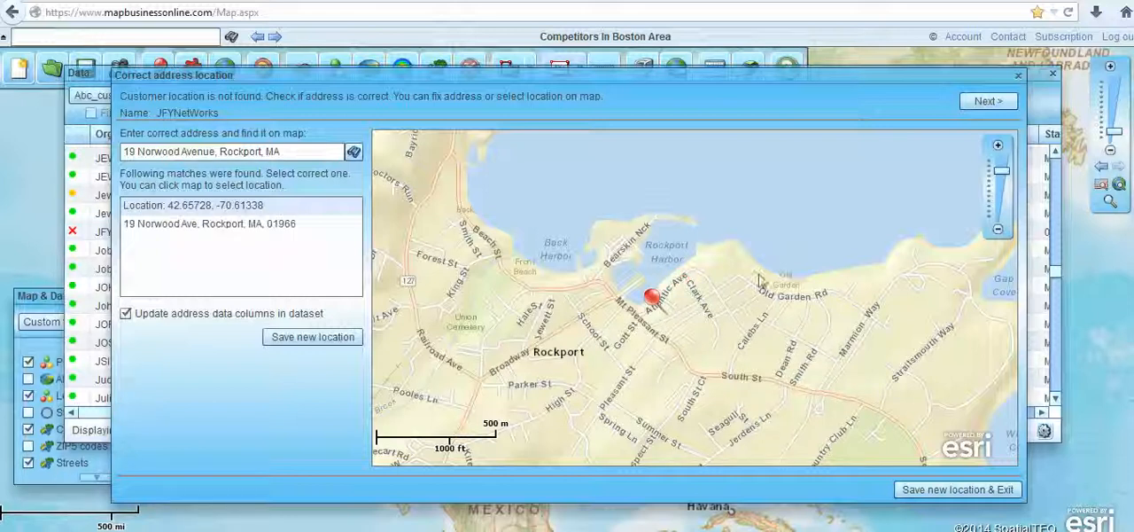
click(741, 289)
click(795, 331)
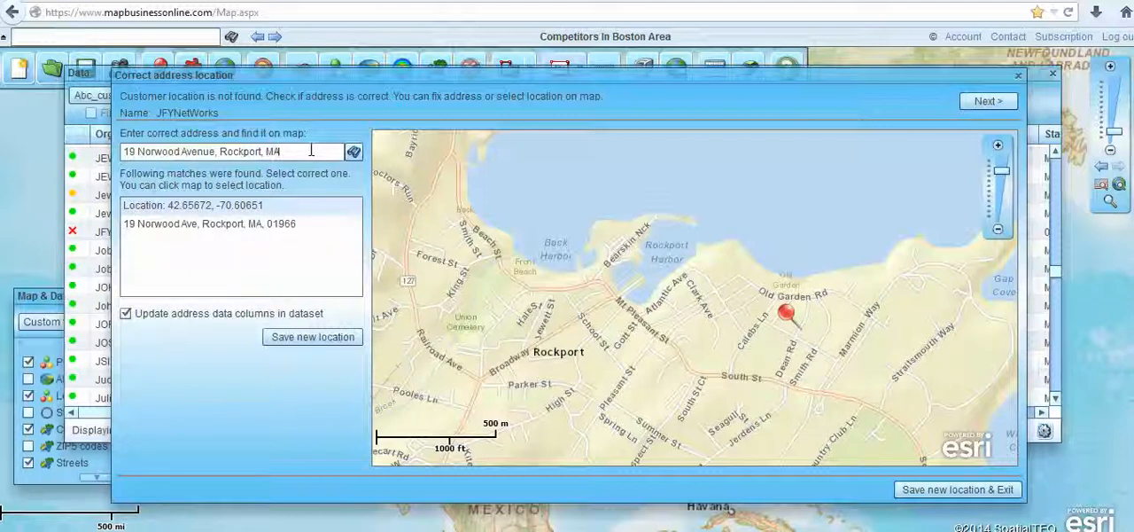
Look up the entered address again, save it as the new location for JFYNetWorks, and close the data table
click(353, 151)
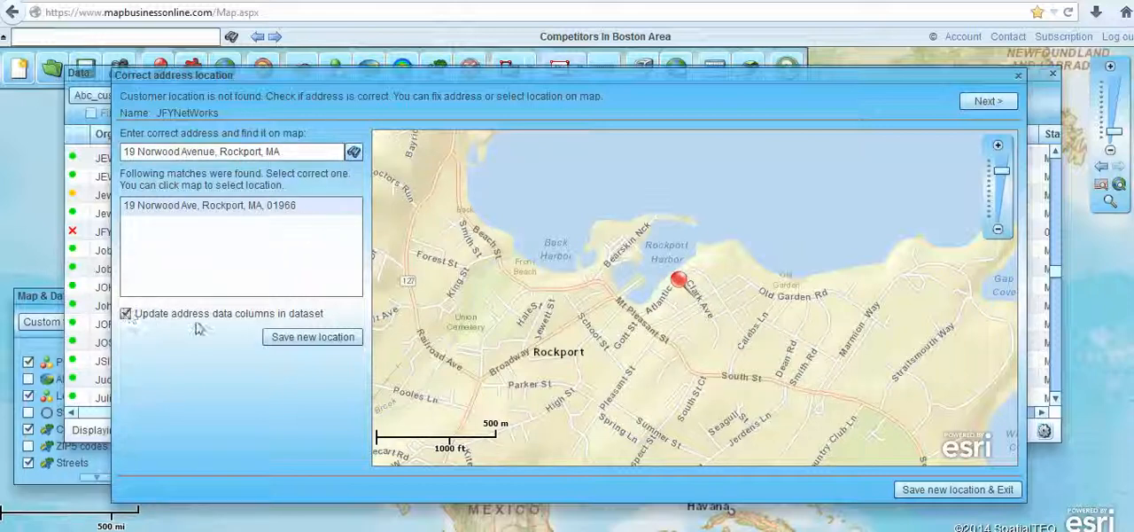
click(306, 338)
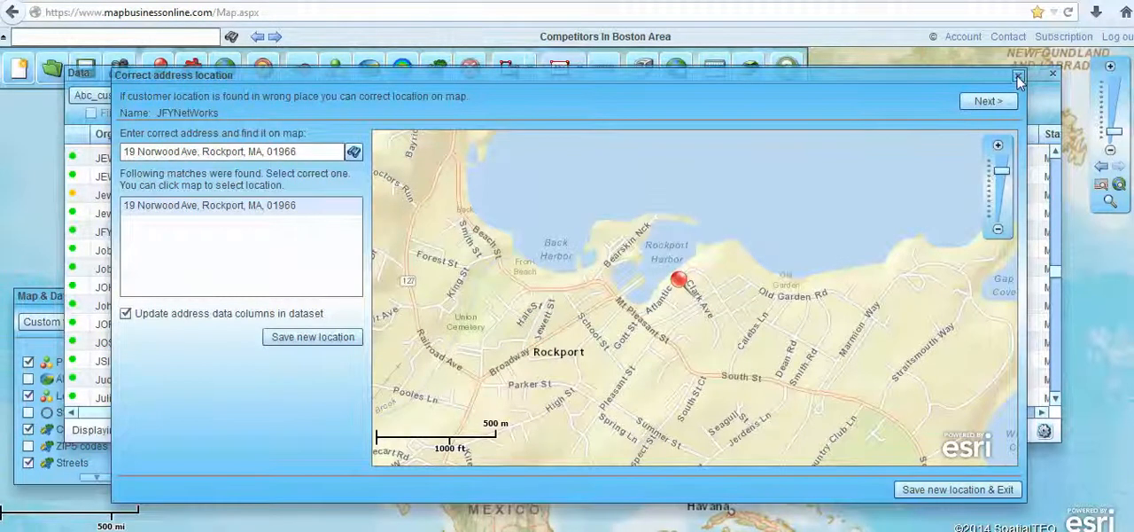
click(1018, 77)
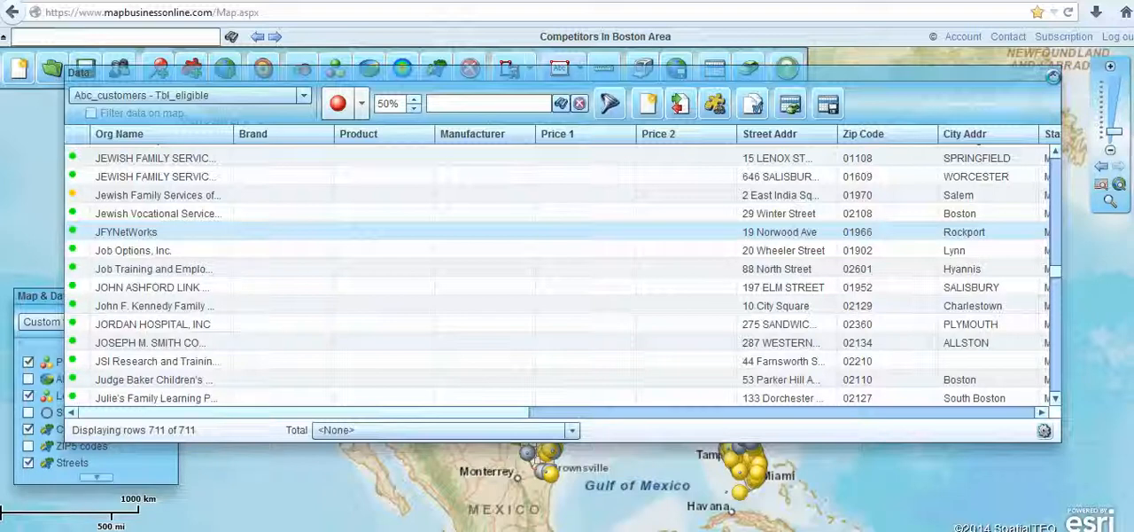
click(1052, 76)
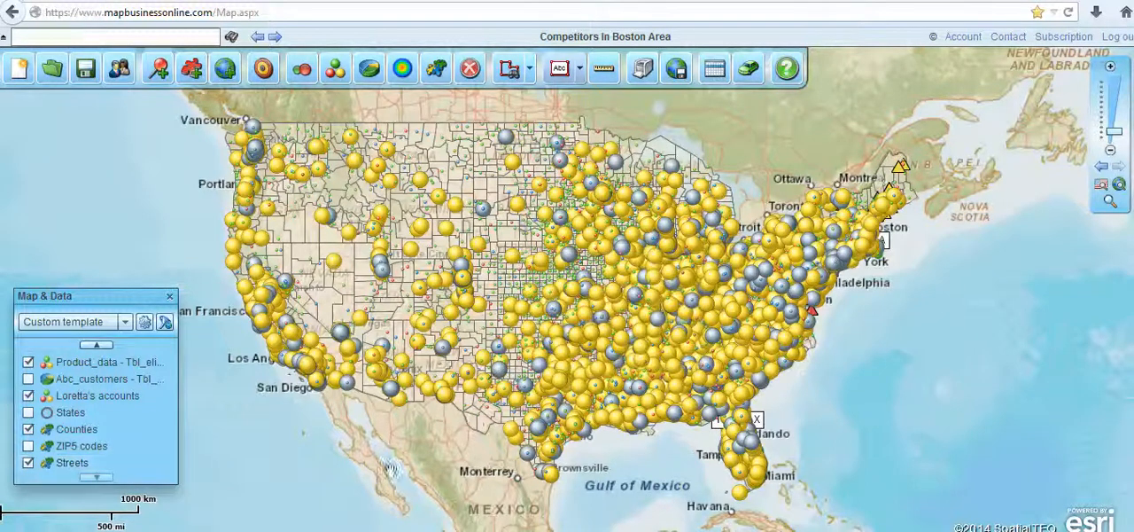
Change the highlight color for intersecting territories to blue for the overlapping territories around Boston
click(1111, 203)
drag(772, 143, 921, 252)
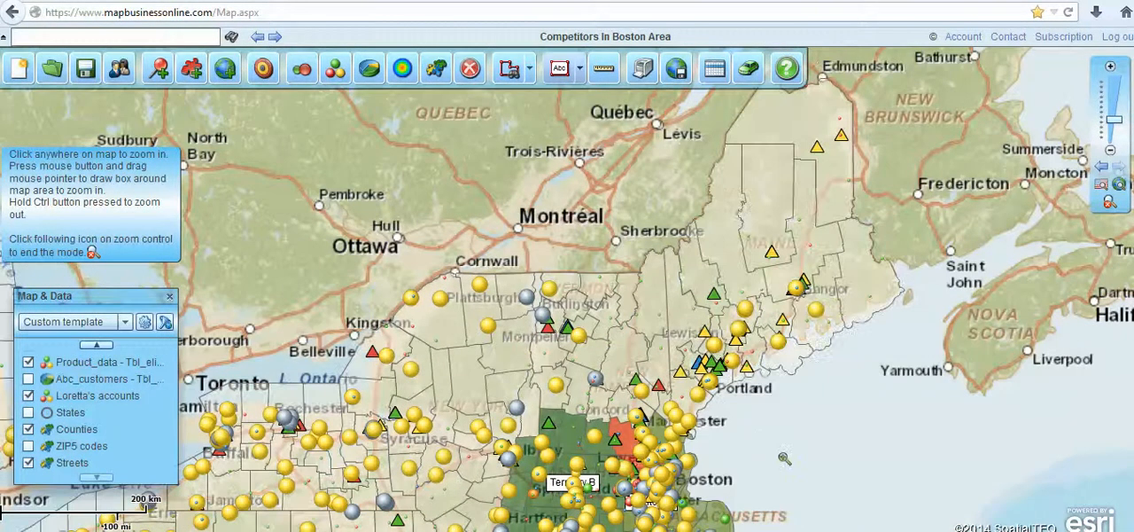
click(1110, 202)
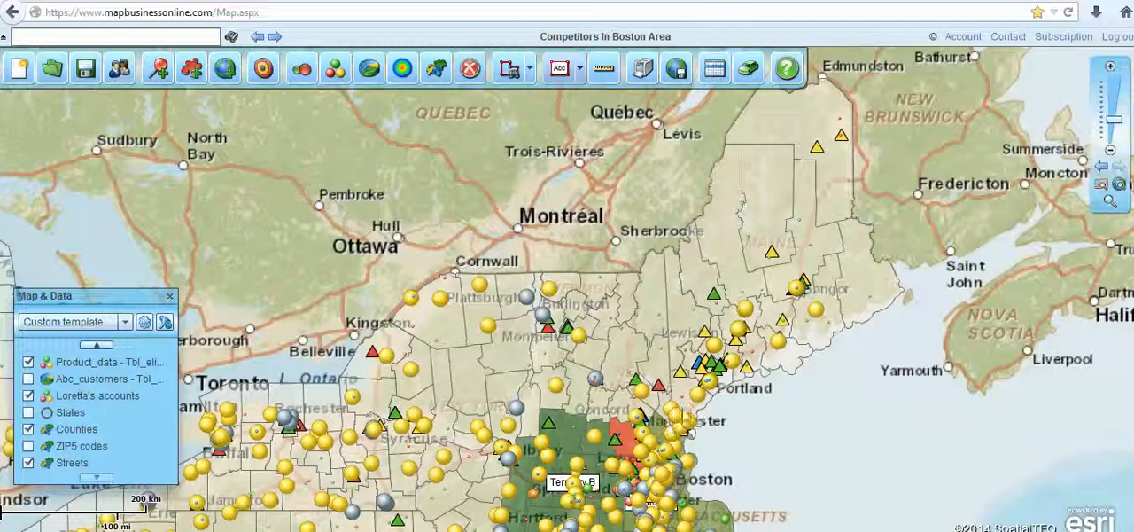
drag(764, 475, 787, 355)
double_click(745, 358)
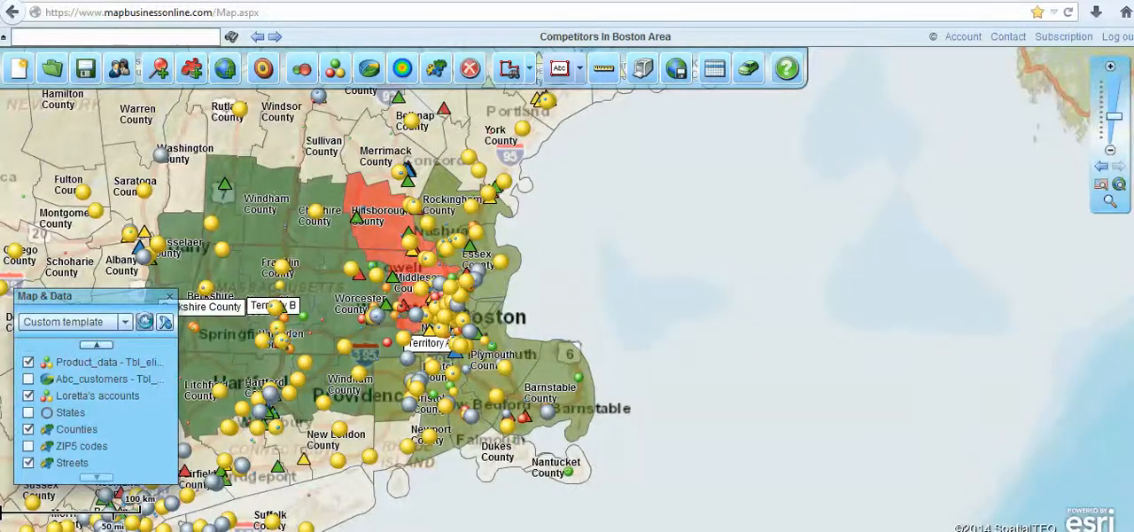
click(145, 321)
click(187, 129)
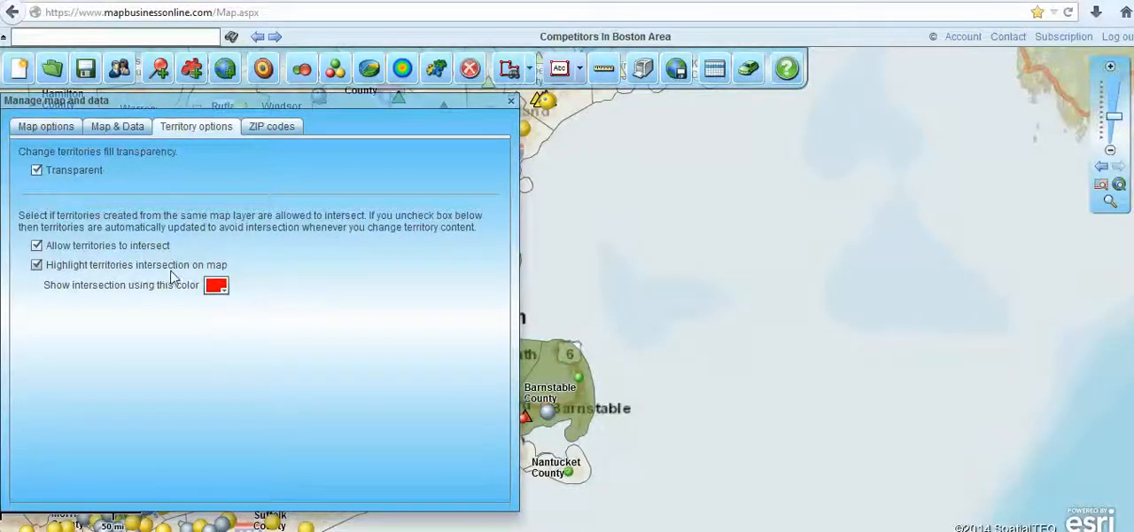
click(211, 292)
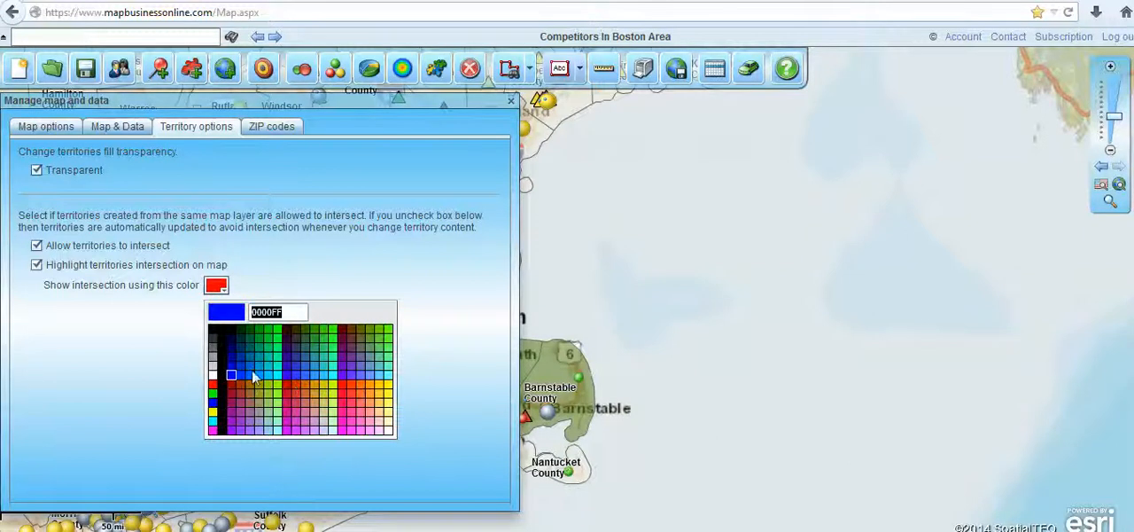
click(254, 377)
click(511, 102)
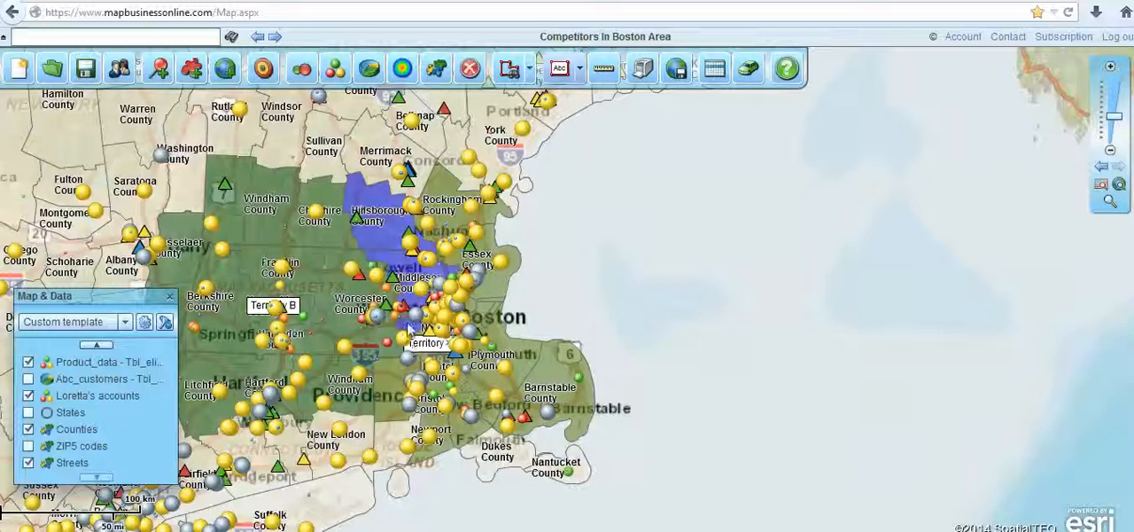
Remove Hillsborough County from Territory B and close the territory's data table
click(374, 248)
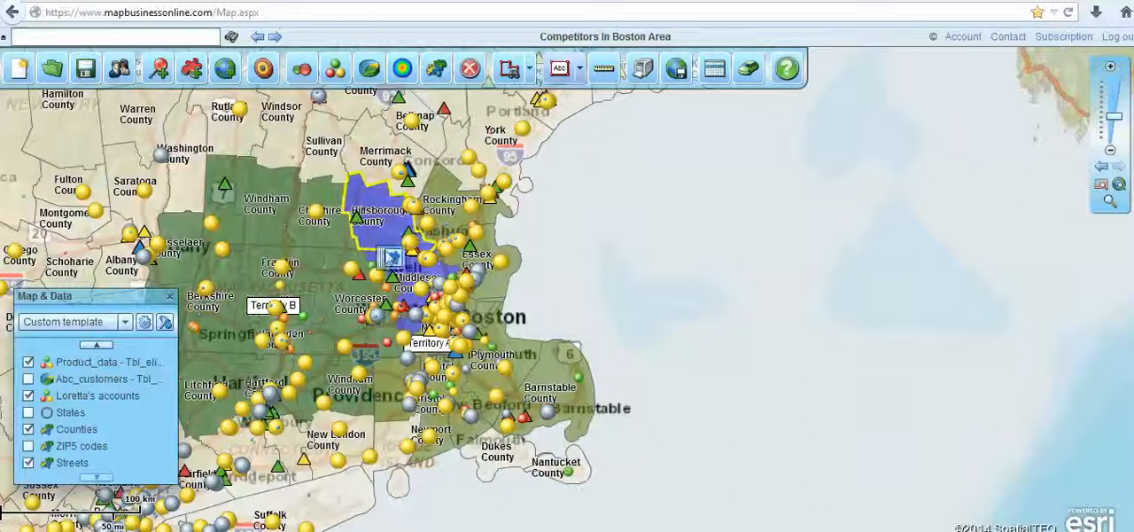
click(394, 257)
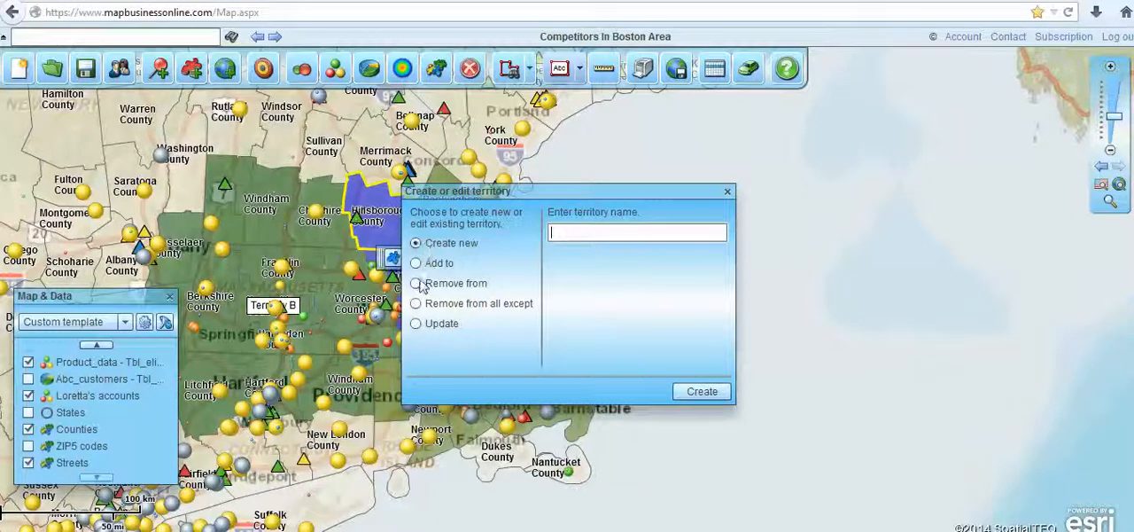
click(417, 285)
click(586, 253)
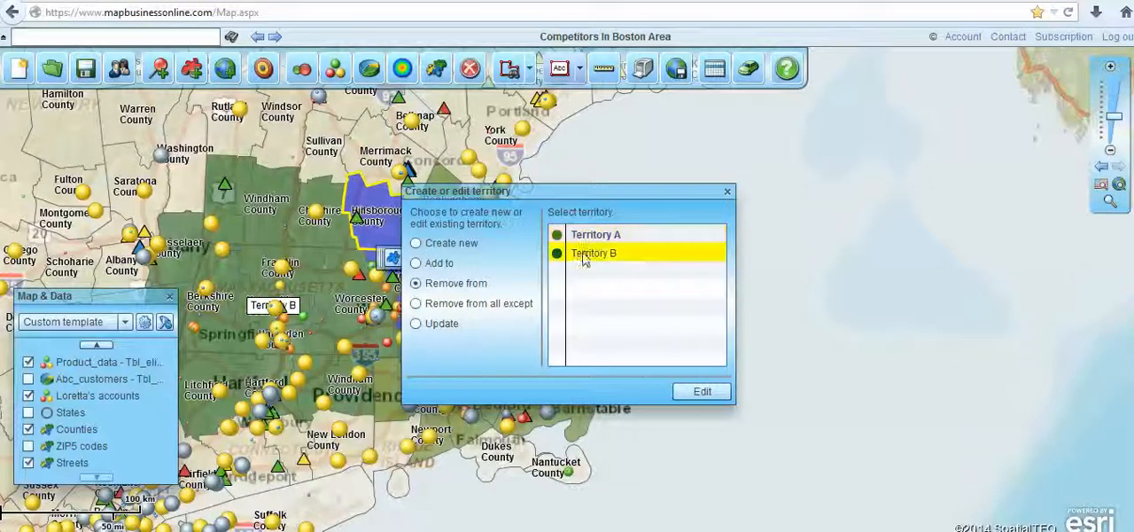
click(702, 391)
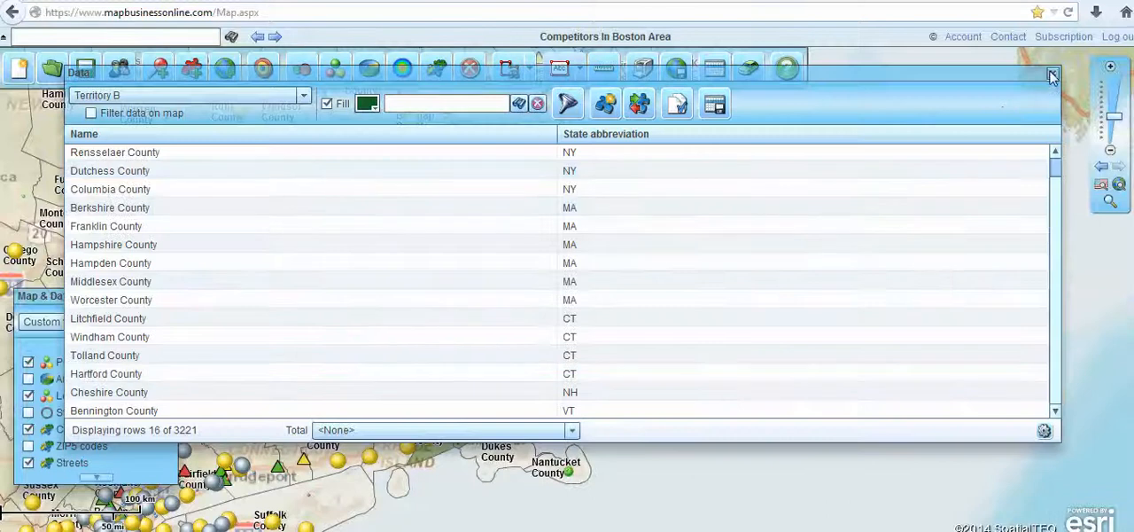
click(1055, 74)
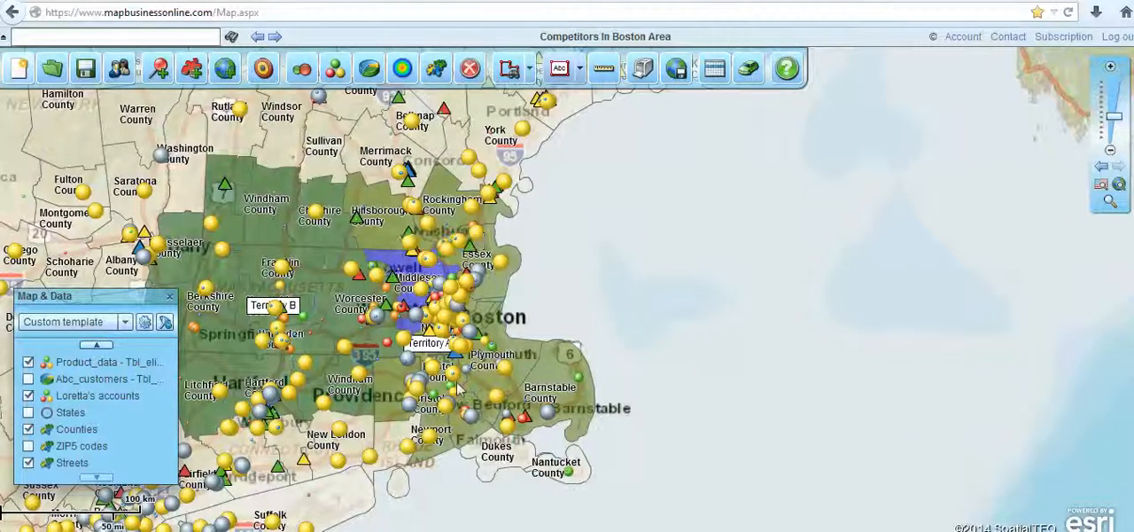
Retitle the hospitals dataset in the map legend as "Hospitals Content" and update the legend on the map
drag(120, 298, 147, 175)
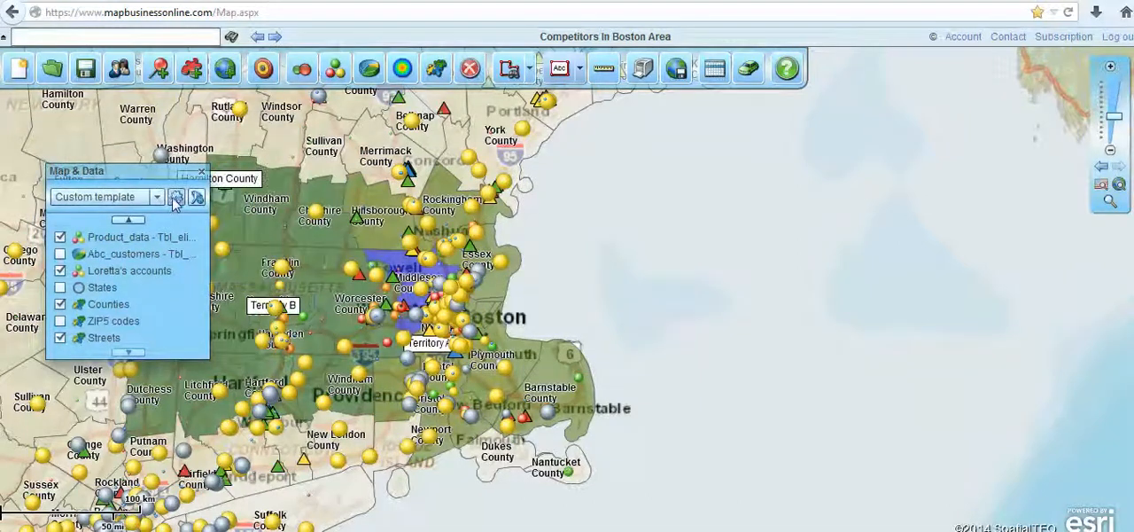
click(174, 199)
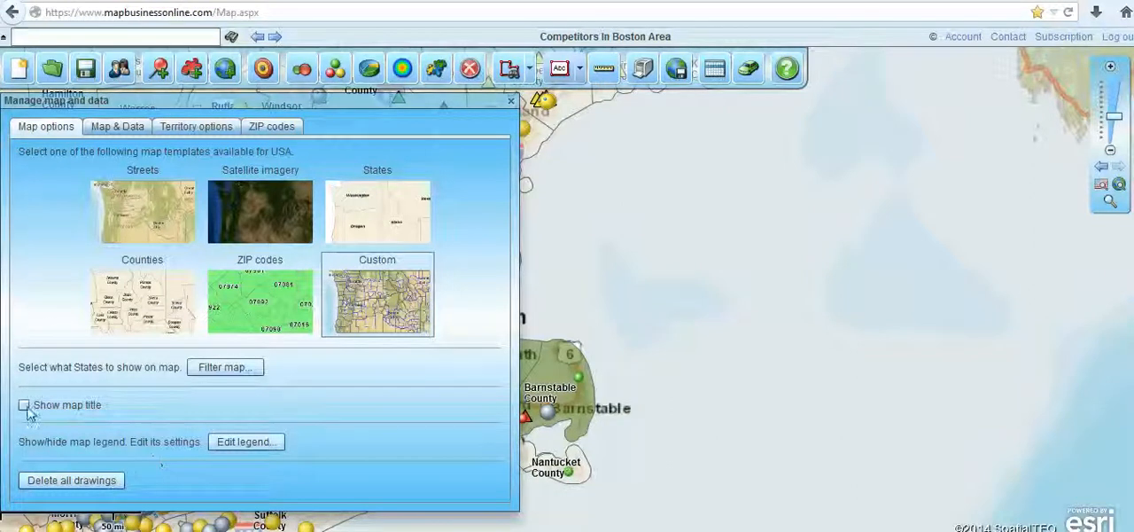
click(229, 445)
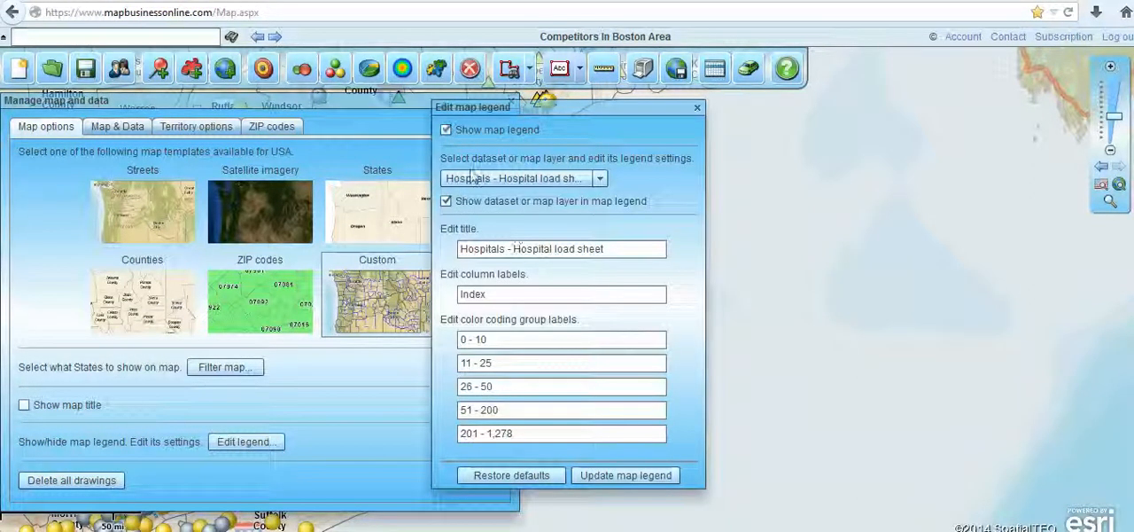
drag(620, 249, 511, 251)
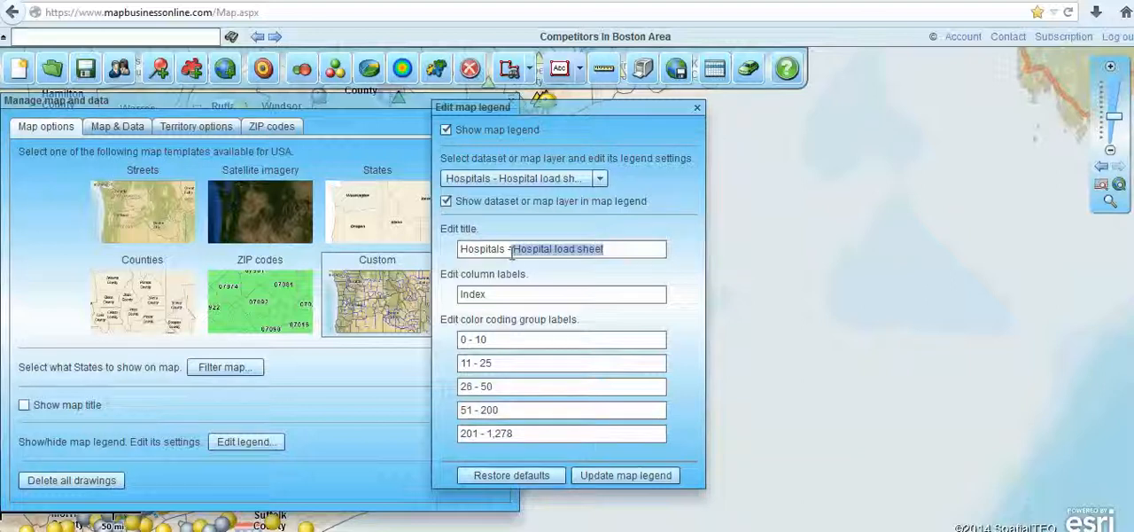
key(BackSpace)
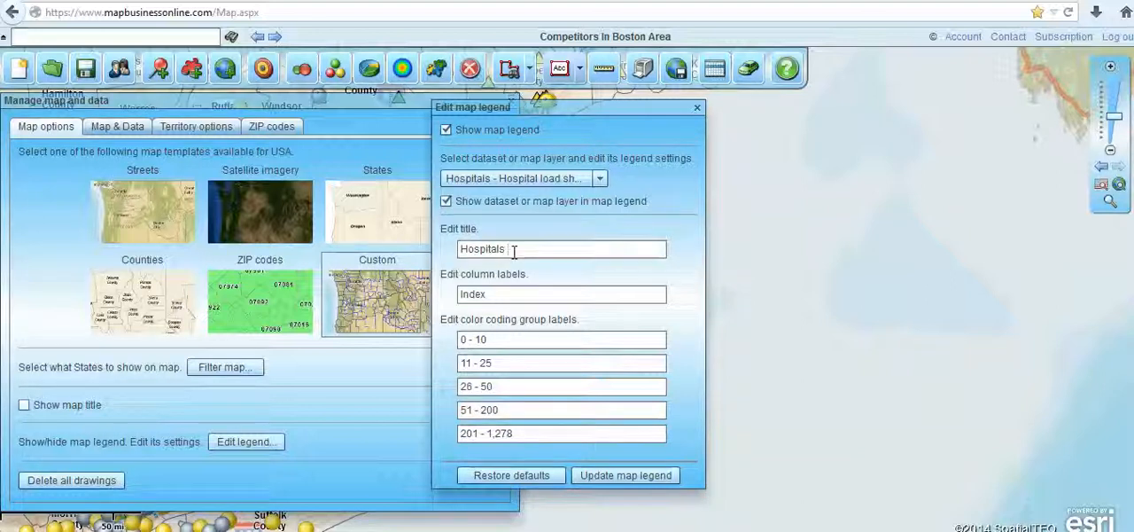
text(Content)
click(655, 482)
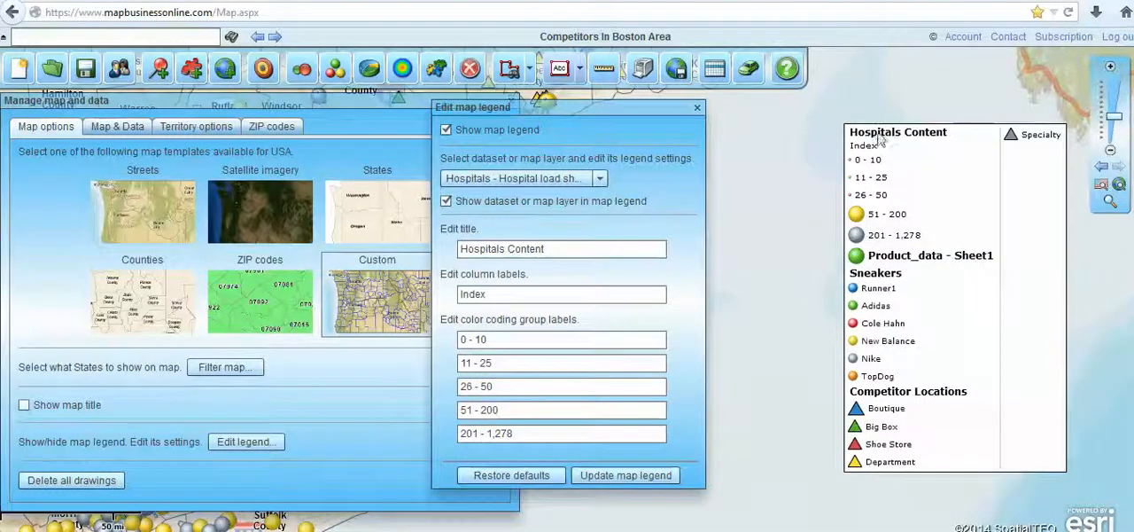
click(697, 107)
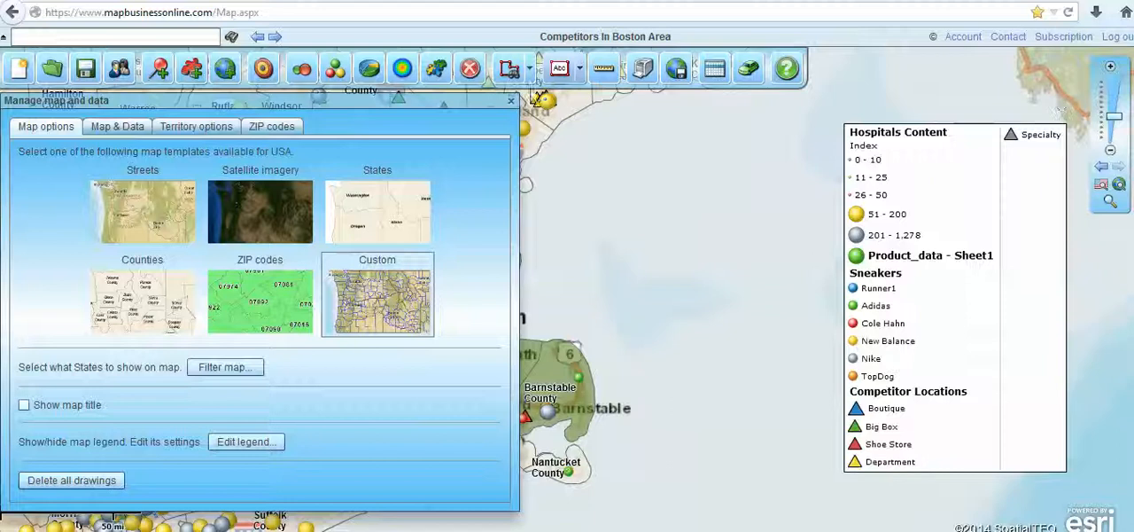
click(511, 101)
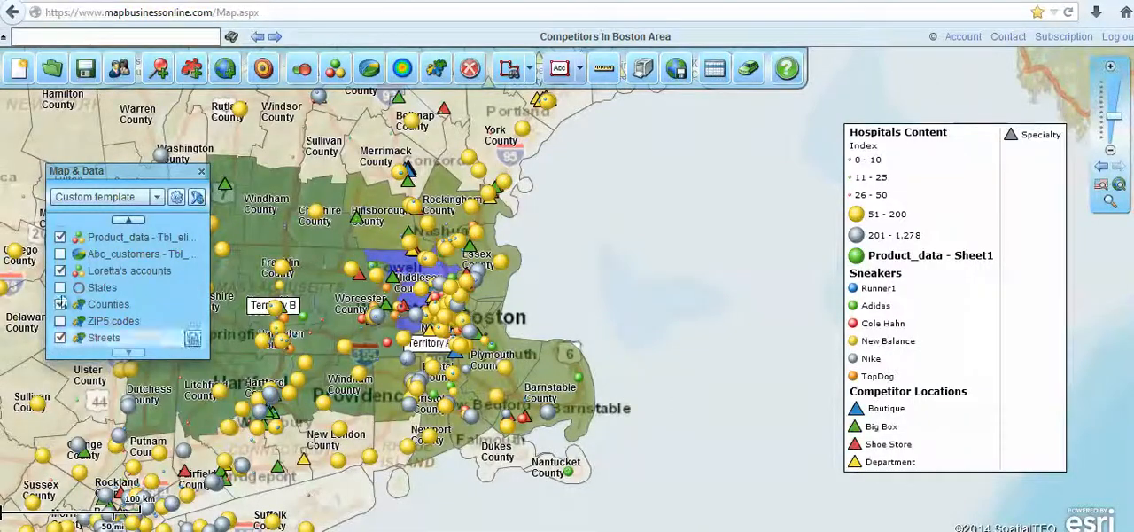
Switch the map to the Satellite imagery template and inspect the aerial imagery at close range
click(156, 197)
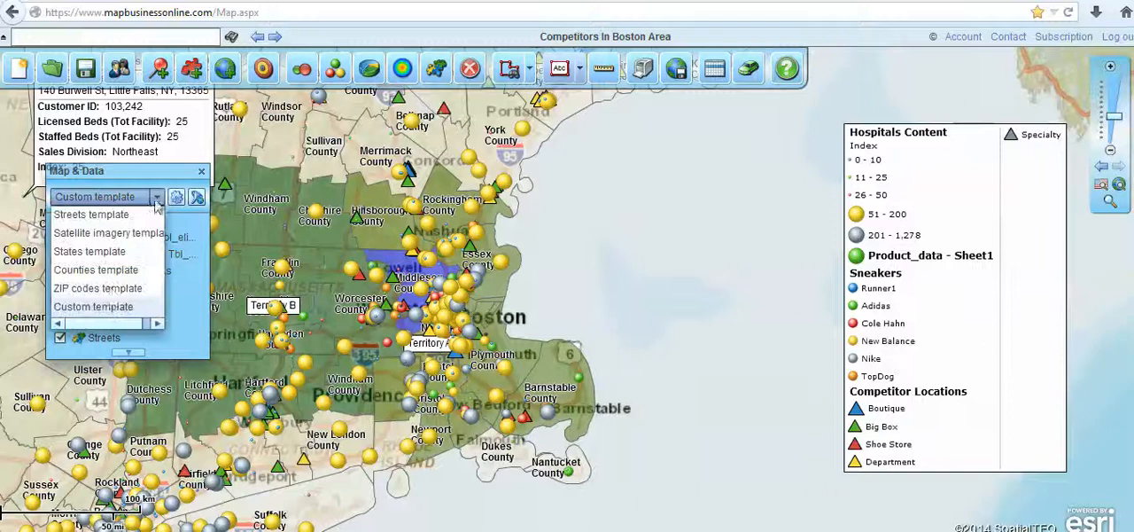
click(106, 232)
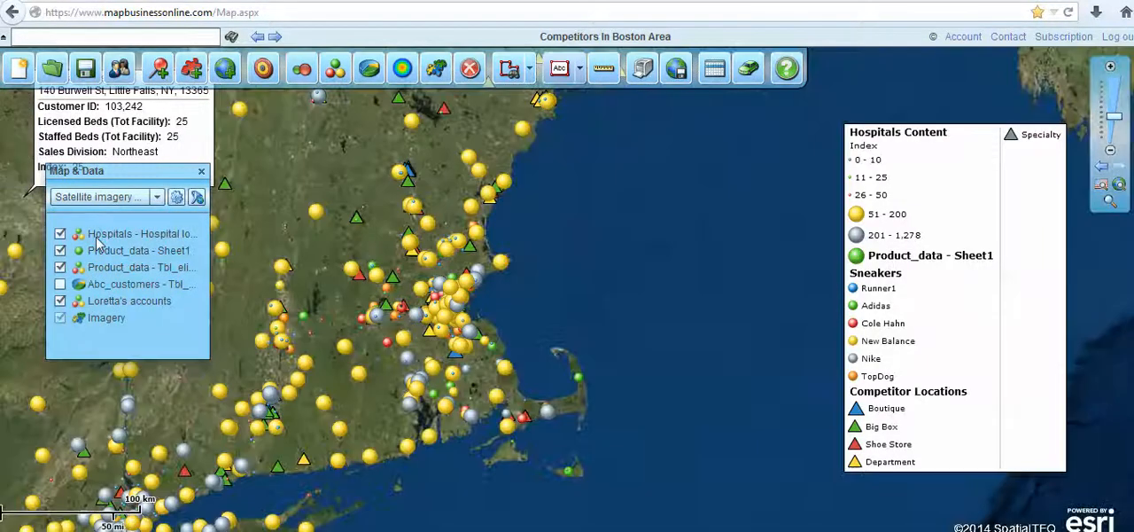
drag(610, 272, 891, 328)
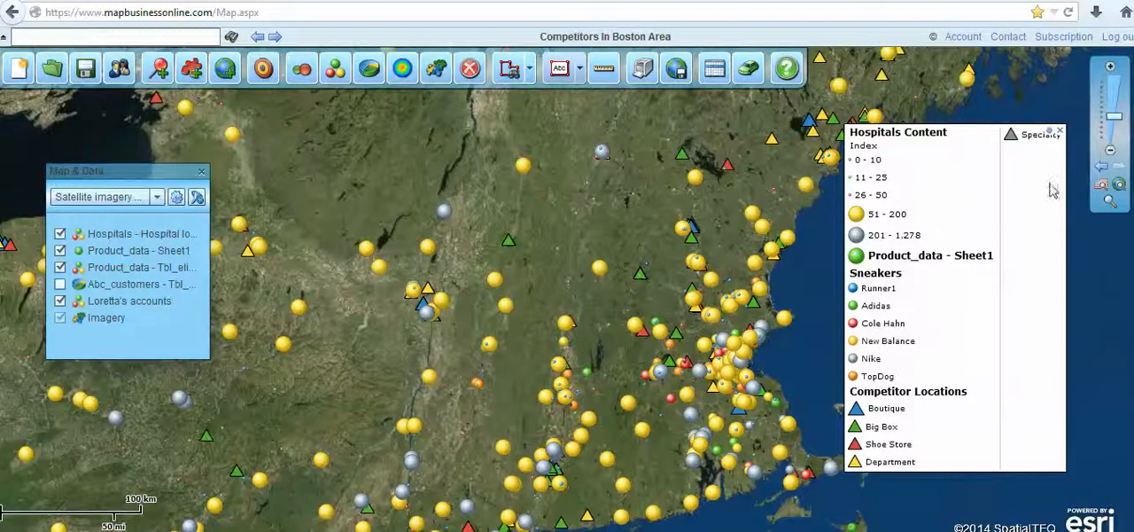
drag(1114, 116, 1111, 89)
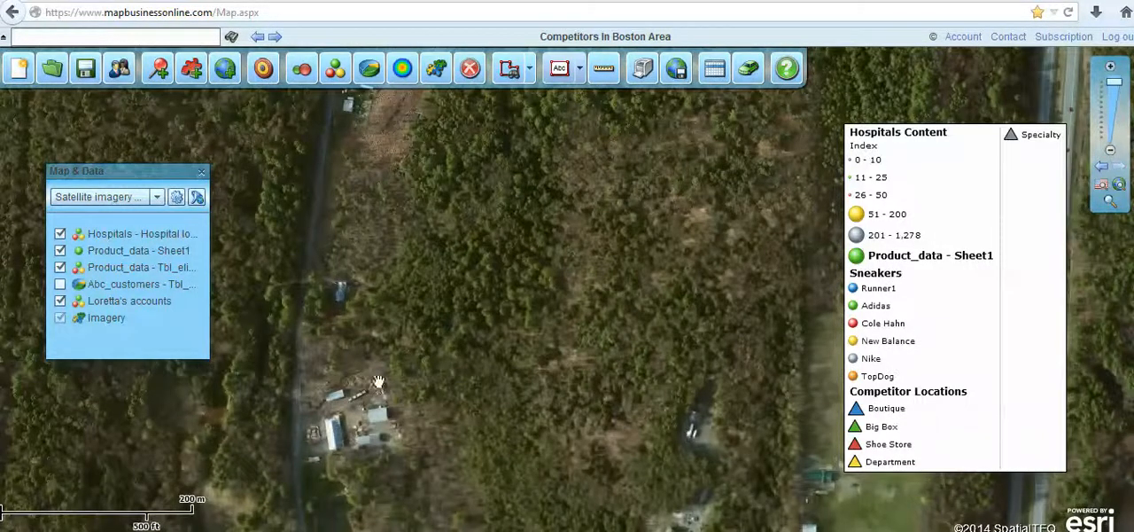
drag(413, 378, 599, 325)
drag(440, 391, 717, 316)
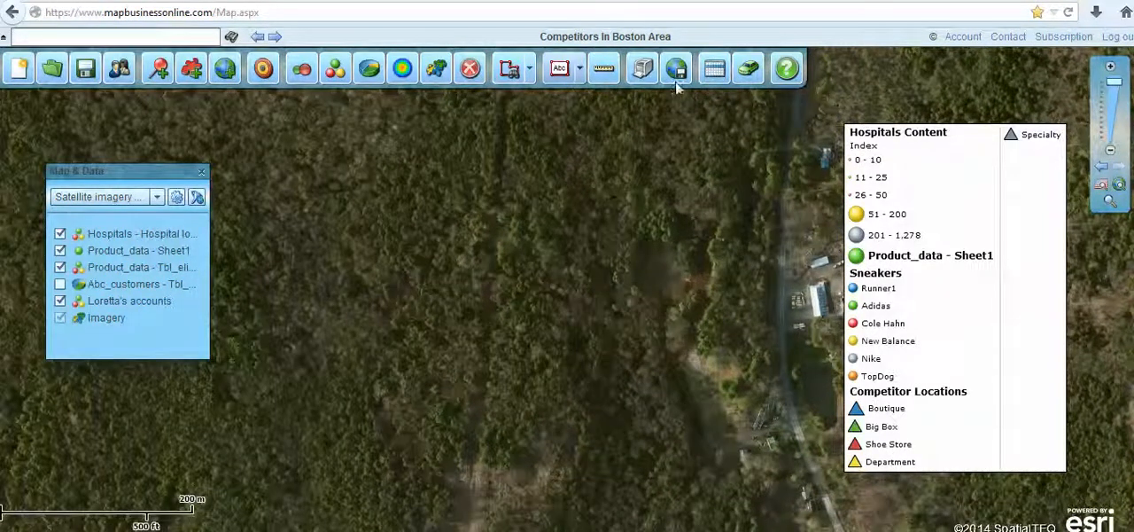
Return the map to the Custom template and hide the map legend
click(157, 196)
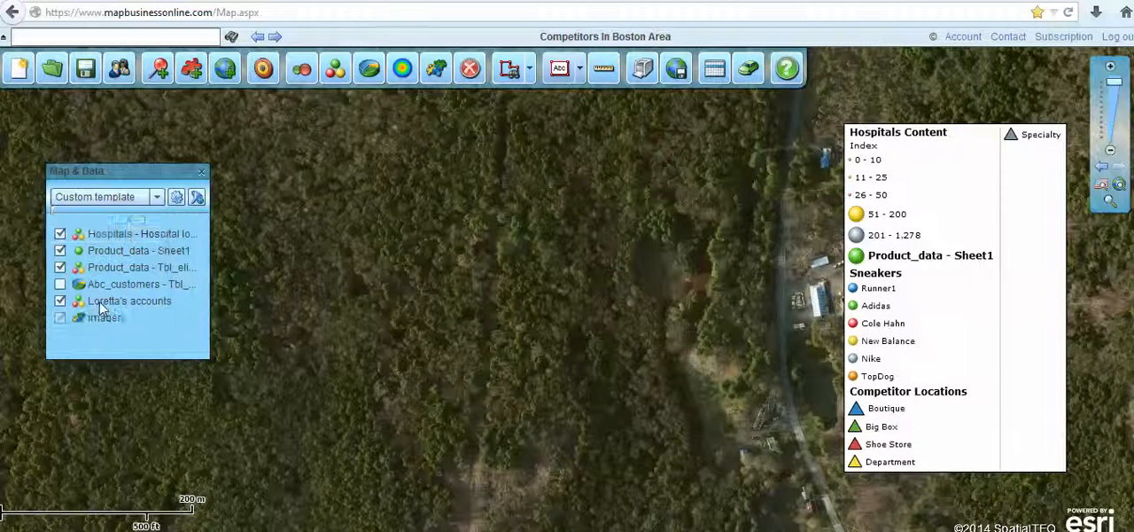
click(99, 307)
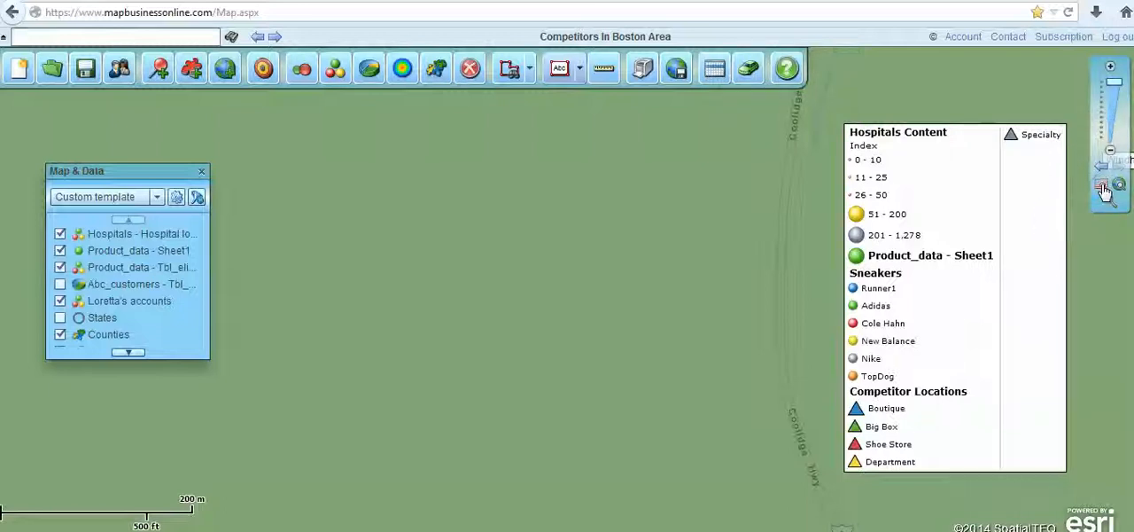
click(1102, 186)
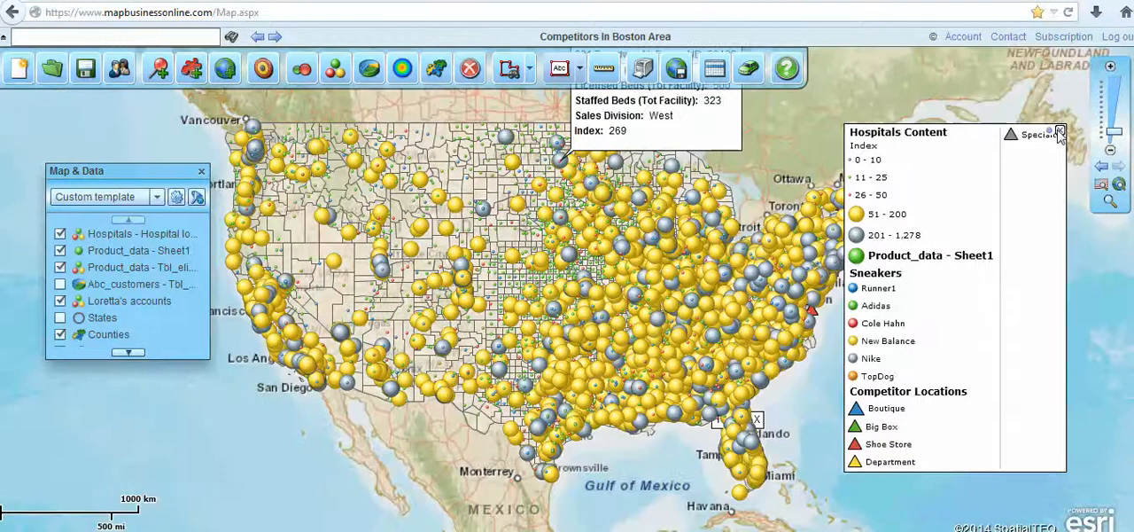
click(1059, 131)
Review the options for saving the map as an image, without exporting it
click(678, 76)
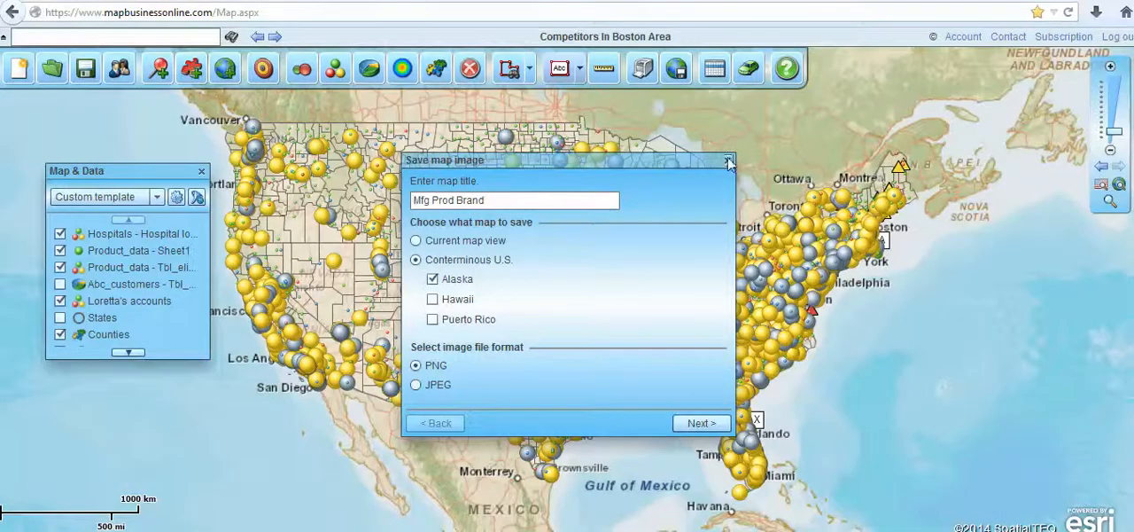
click(727, 161)
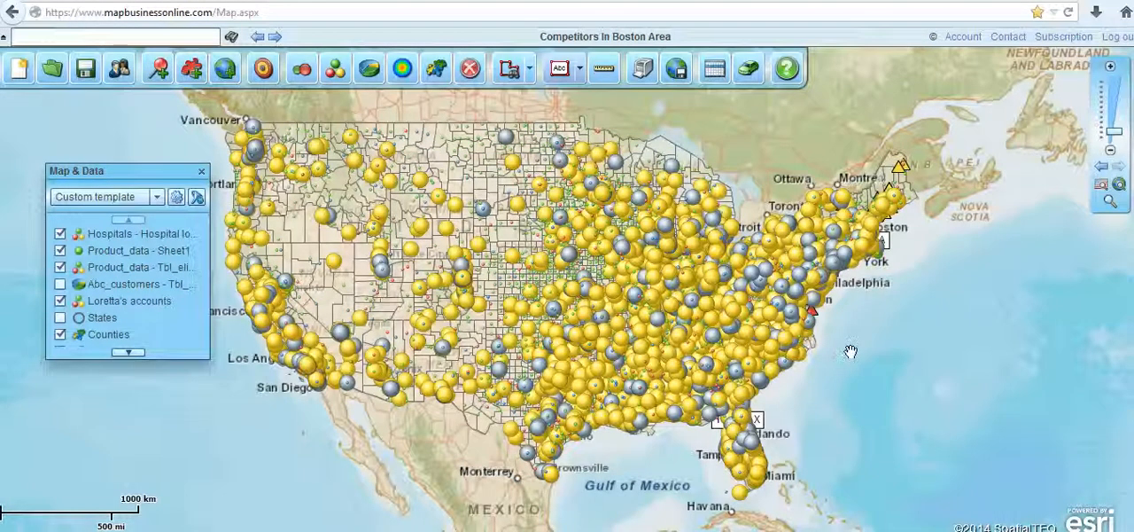